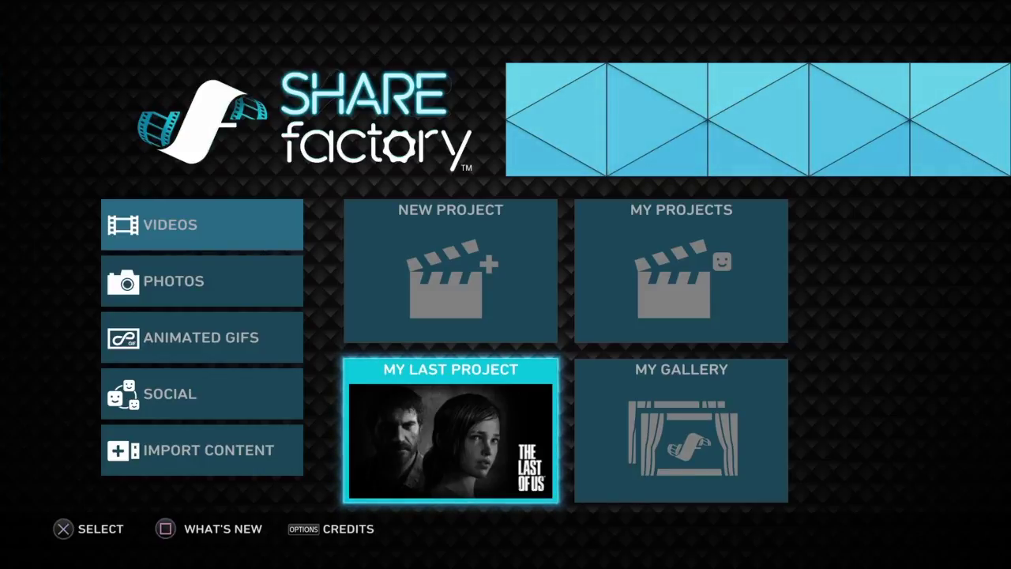
# Look through the home categories from Videos down to Import Content and enter the Import Content options
pyautogui.press('Left')
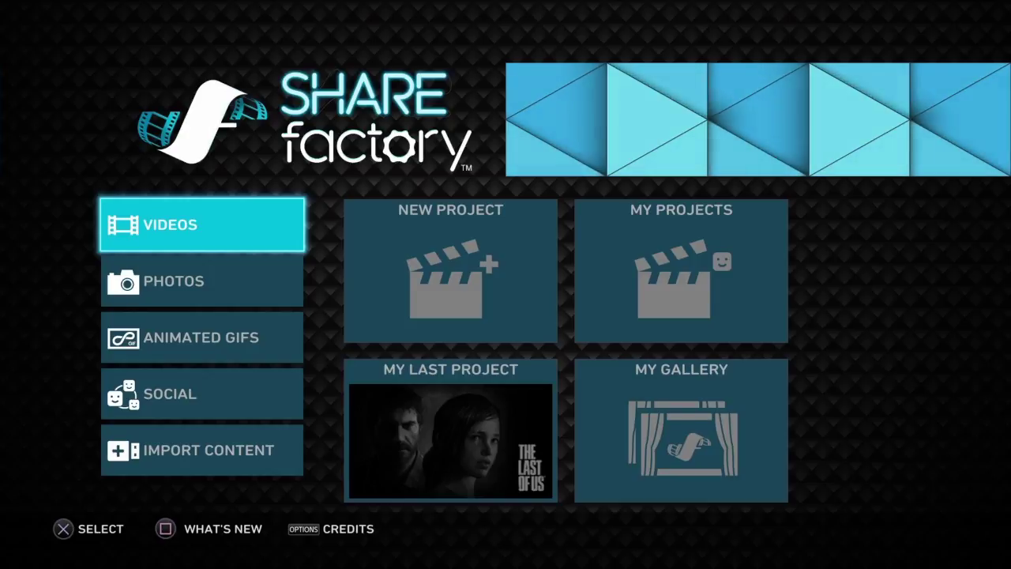
pyautogui.press('Down')
pyautogui.press('Down')
pyautogui.press('Down')
pyautogui.press('Up')
pyautogui.press('Down')
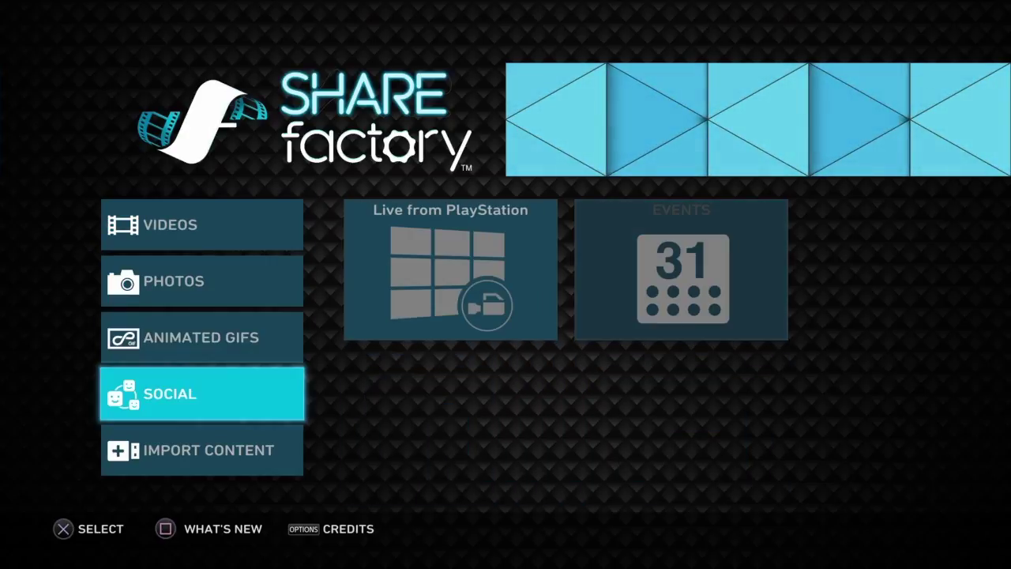
pyautogui.press('Up')
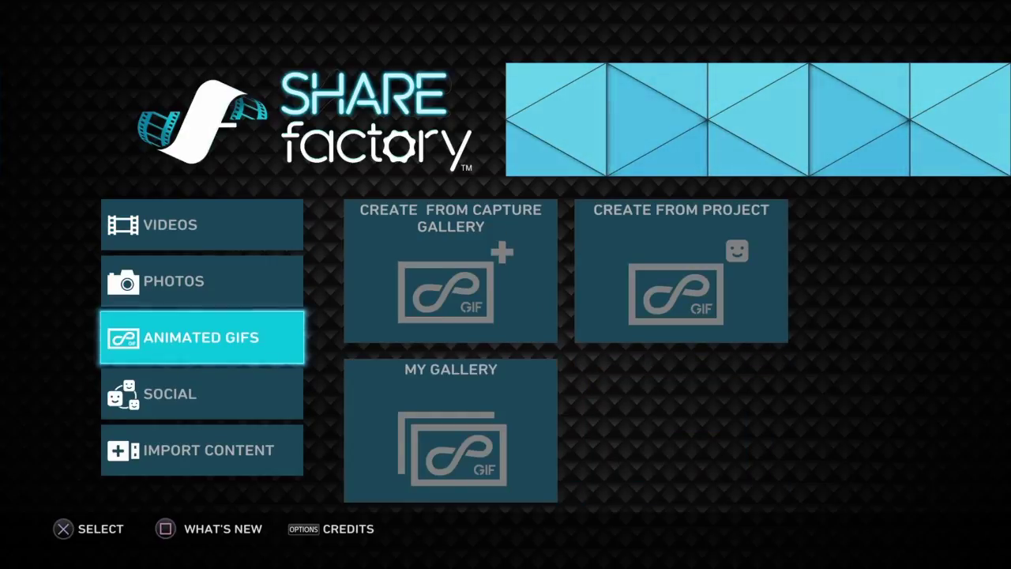
pyautogui.press('Down')
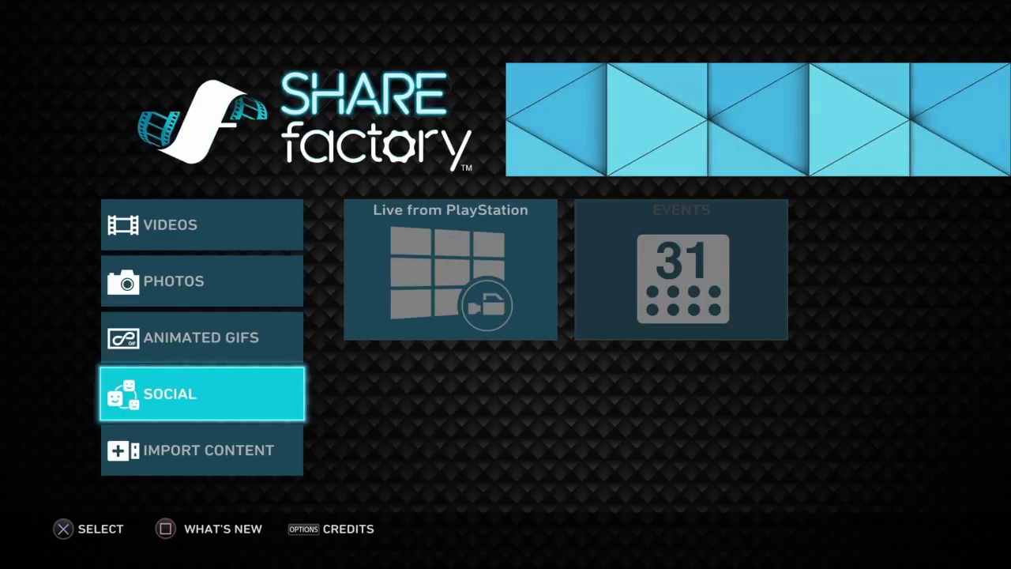
pyautogui.press('Down')
pyautogui.press('Right')
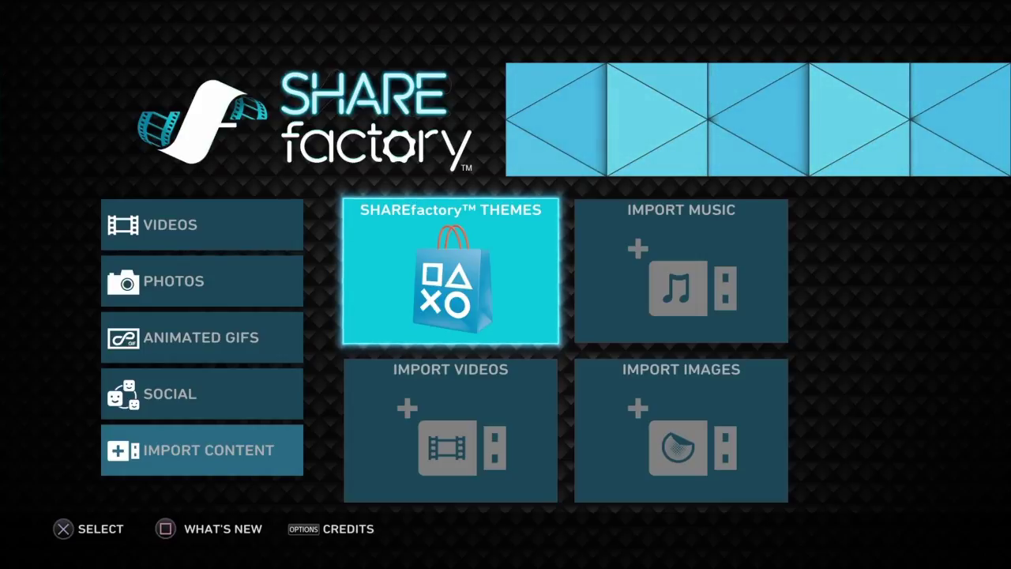
# Look over the import options for music, videos and images
pyautogui.press('Right')
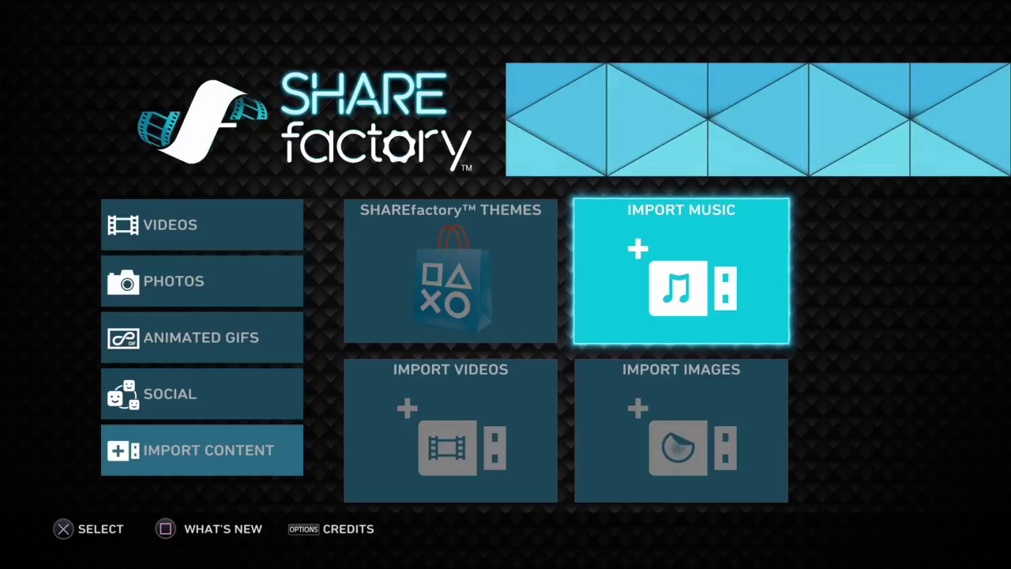
pyautogui.press('Down')
pyautogui.press('Left')
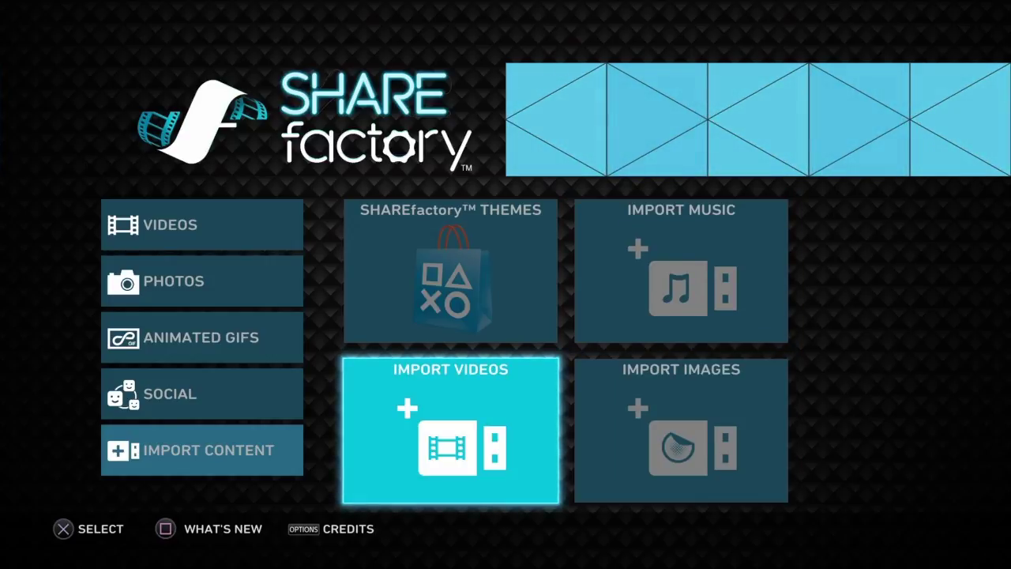
pyautogui.press('Right')
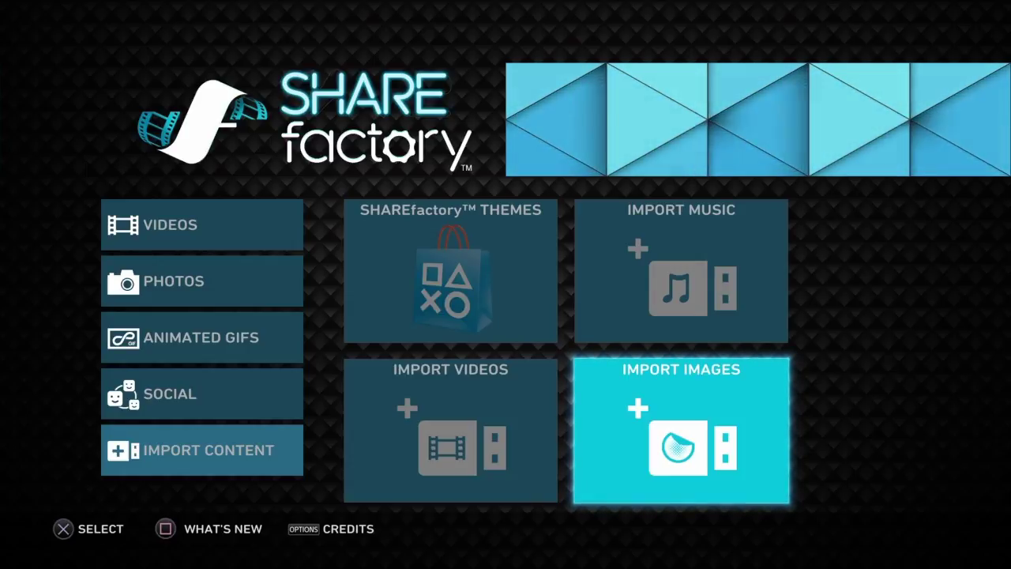
pyautogui.press('Left')
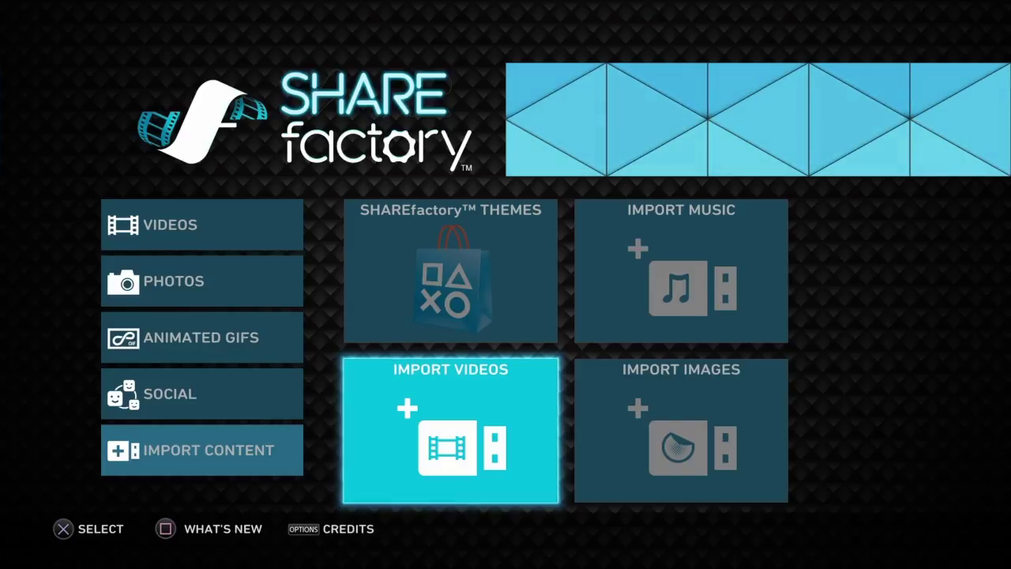
# Open the video import, look over the most recent clips and return to the import options
pyautogui.press('Return')
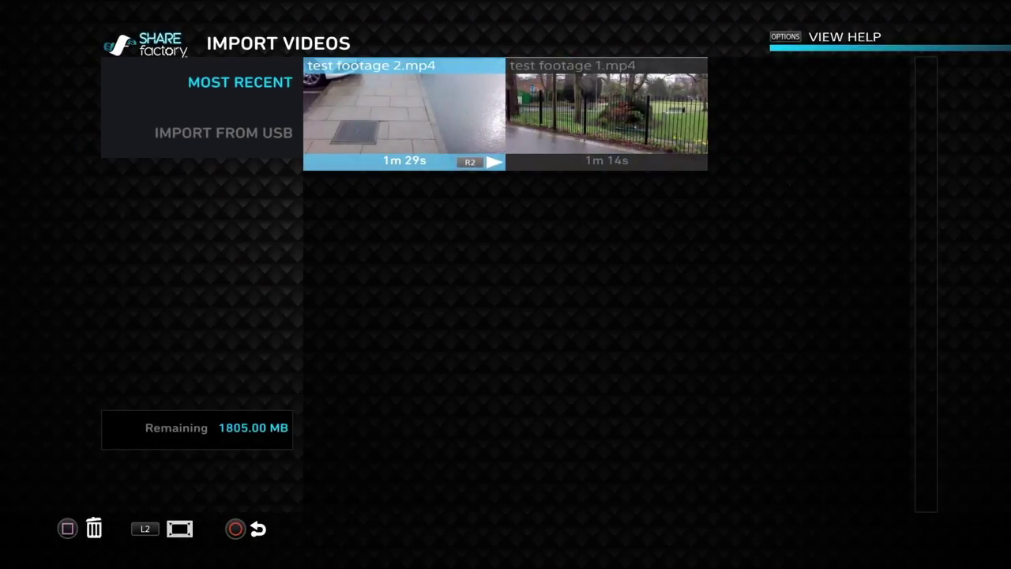
pyautogui.press('Right')
pyautogui.press('Left')
pyautogui.press('Left')
pyautogui.press('Escape')
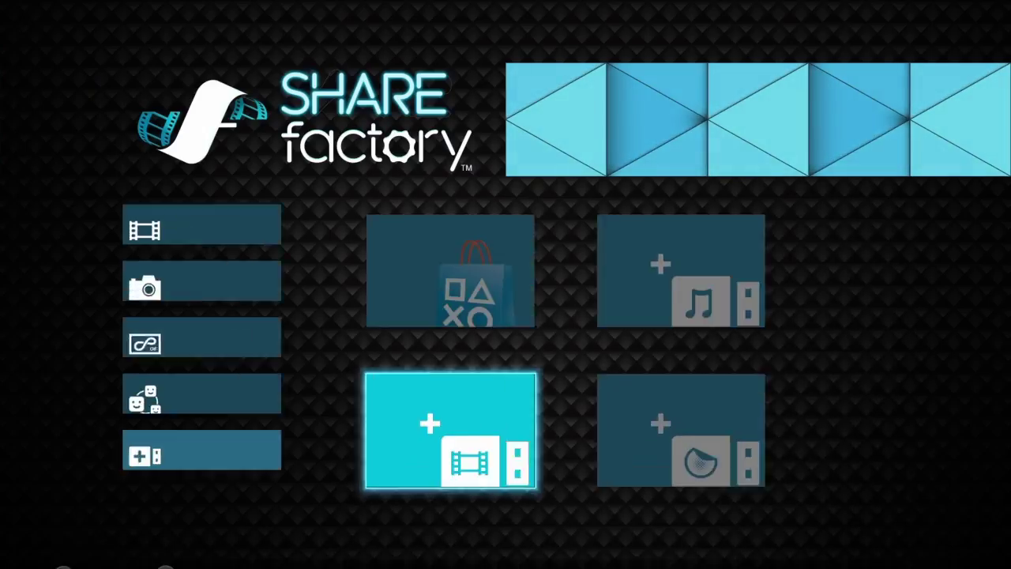
# Reopen the video import and load the list of videos from the USB drive
pyautogui.press('Return')
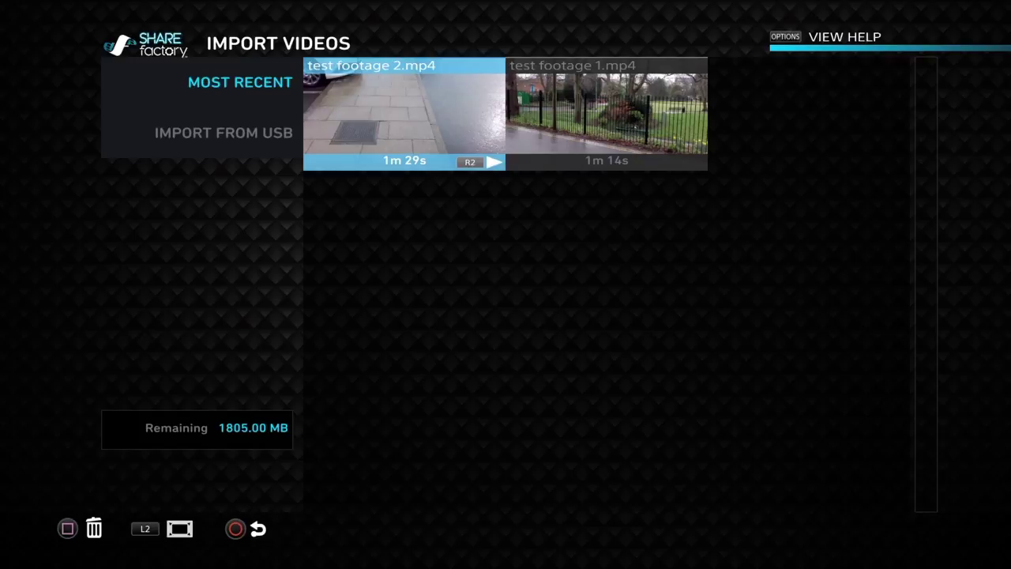
pyautogui.press('Left')
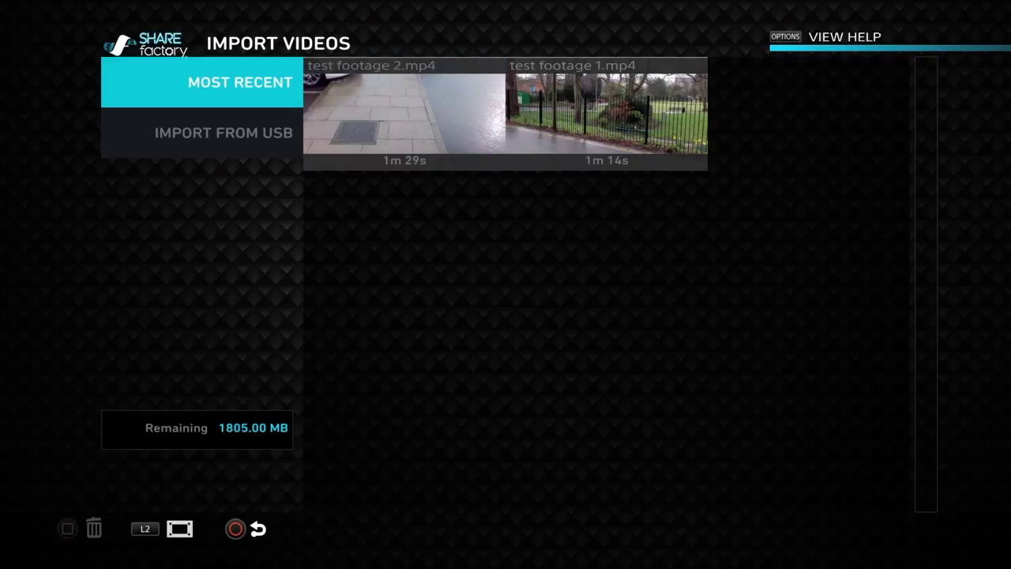
pyautogui.press('Down')
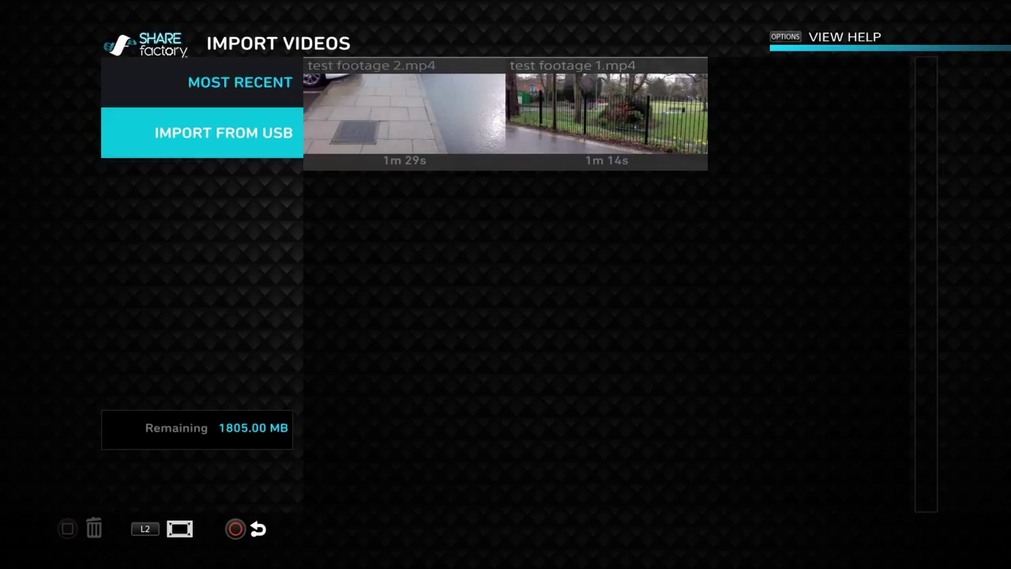
pyautogui.press('Return')
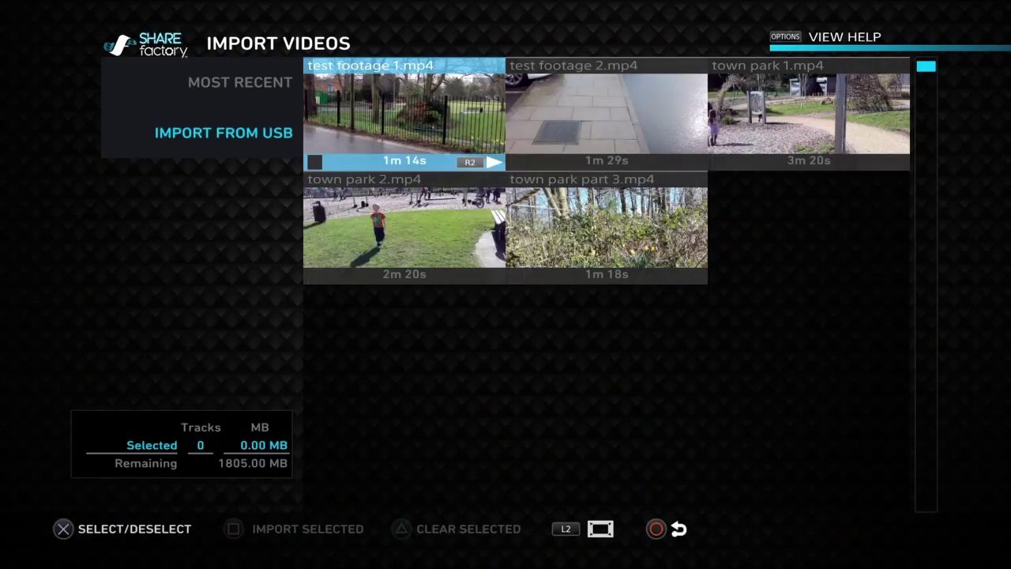
# Look through the test footage and town park videos on the USB drive and leave without importing any
pyautogui.press('Right')
pyautogui.press('Down')
pyautogui.press('Left')
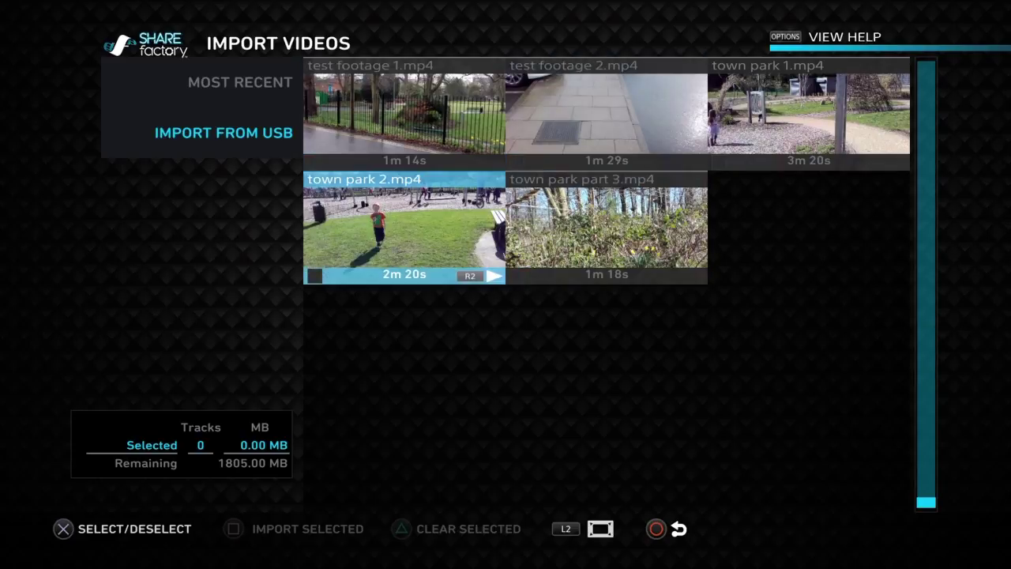
pyautogui.press('Up')
pyautogui.press('Right')
pyautogui.press('Right')
pyautogui.press('Left')
pyautogui.press('Left')
pyautogui.press('Down')
pyautogui.press('Right')
pyautogui.press('Up')
pyautogui.press('Right')
pyautogui.press('Left')
pyautogui.press('Left')
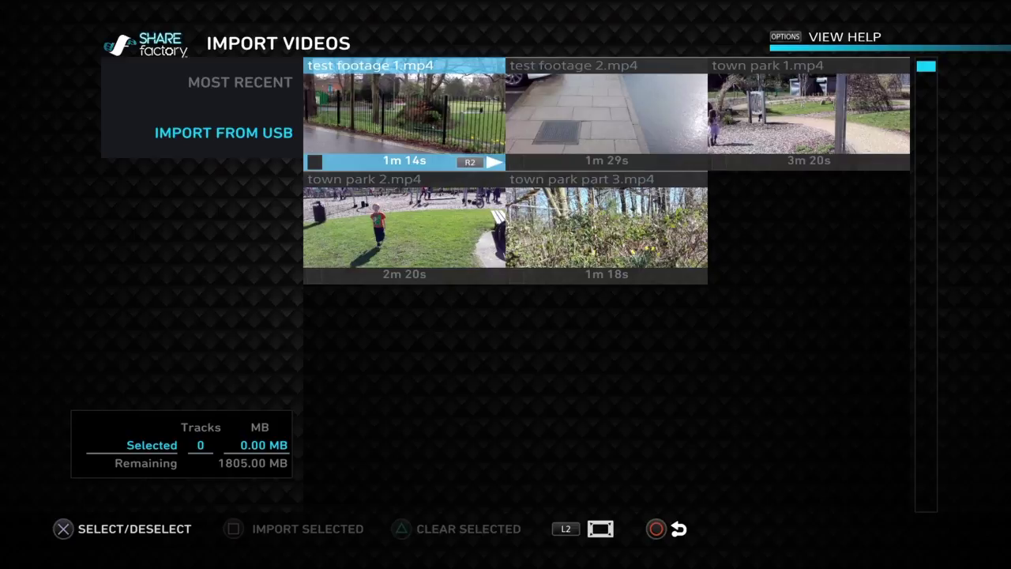
pyautogui.press('Down')
pyautogui.press('Right')
pyautogui.press('Up')
pyautogui.press('Right')
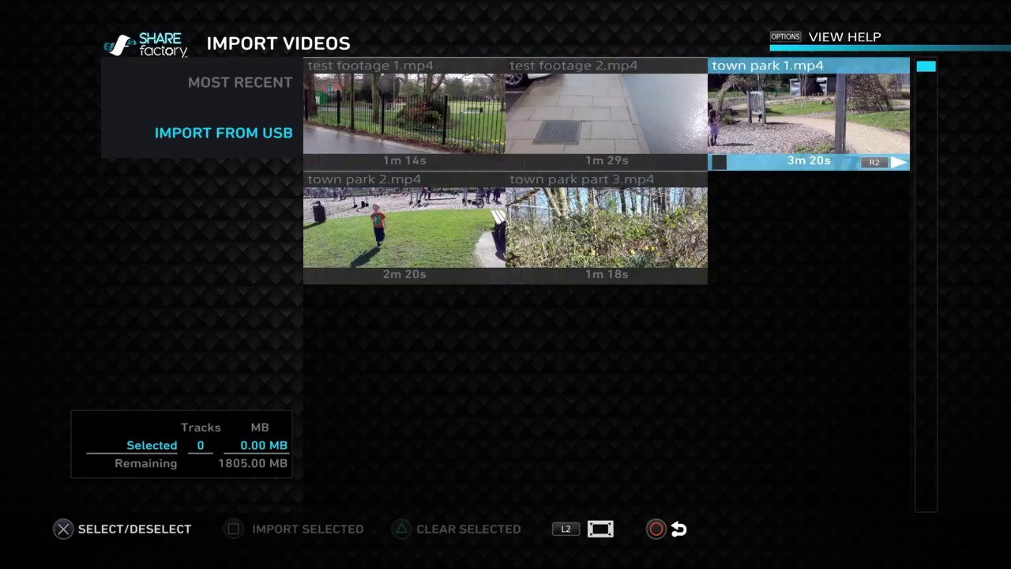
pyautogui.press('Left')
pyautogui.press('Left')
pyautogui.press('Down')
pyautogui.press('Right')
pyautogui.press('Left')
pyautogui.press('Left')
pyautogui.press('Escape')
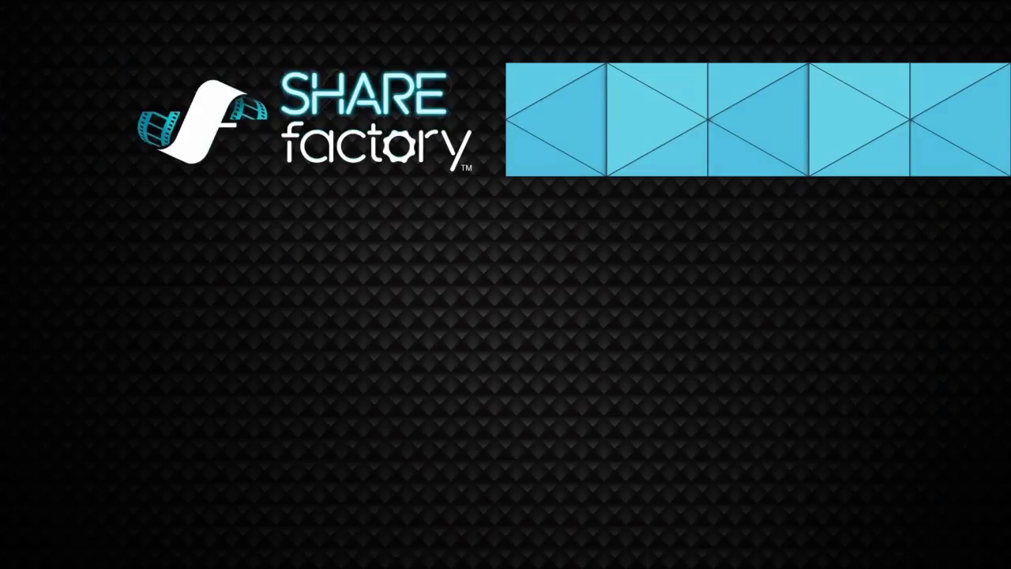
# Open the image import and load the images from the USB drive
pyautogui.press('Right')
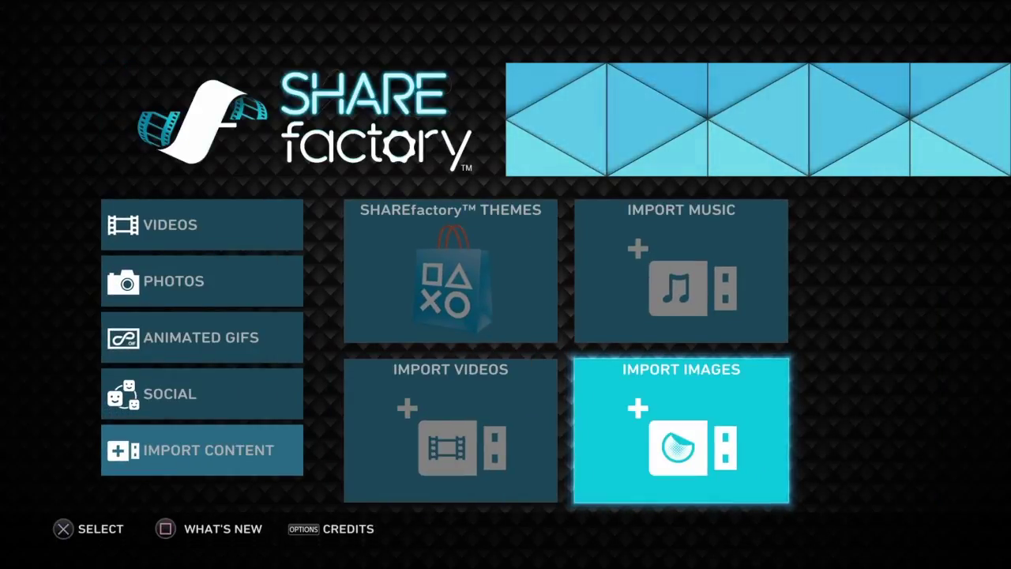
pyautogui.press('Return')
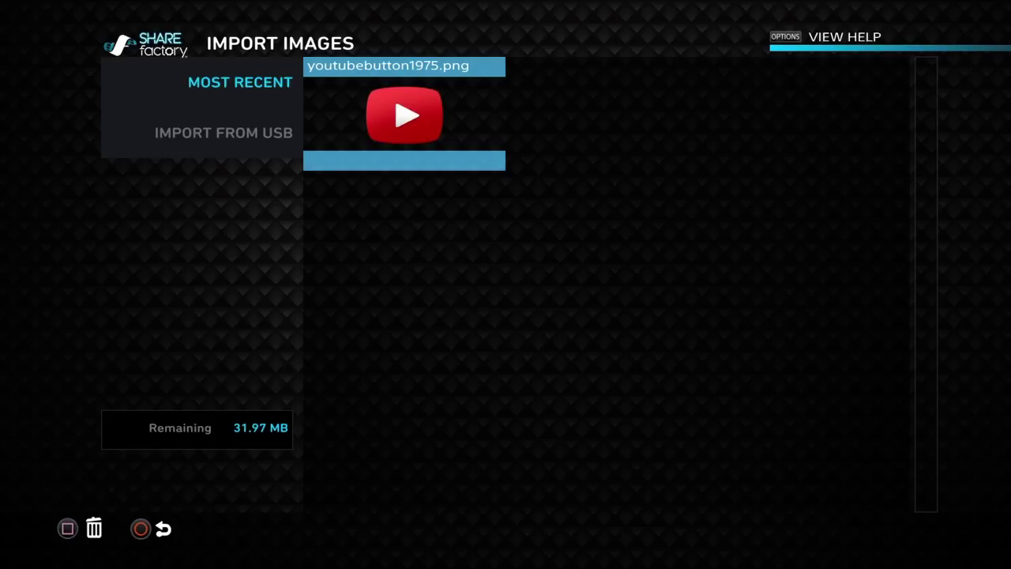
pyautogui.press('Left')
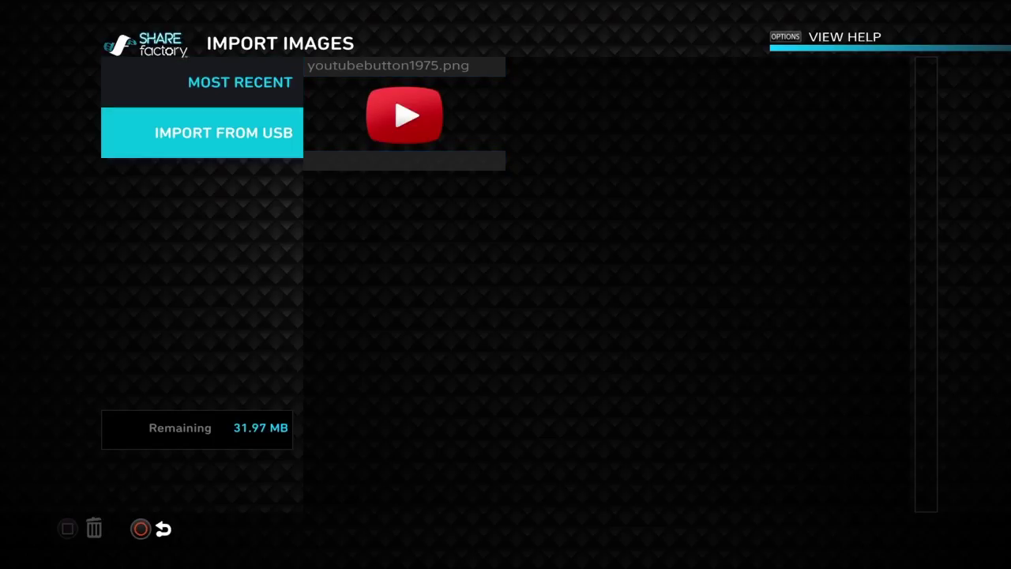
pyautogui.press('Return')
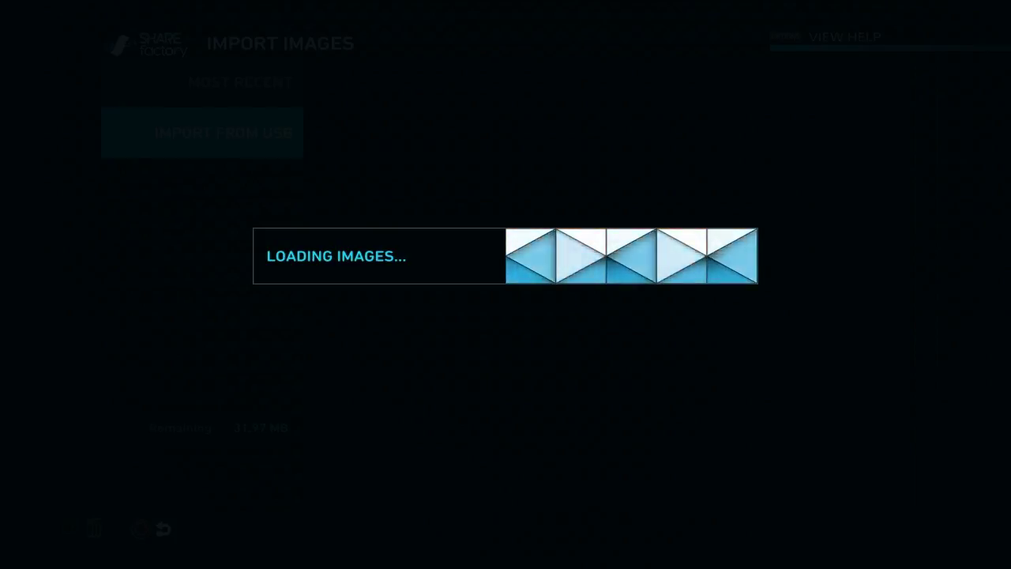
# Select download (1).jpg, DOWNLOAD.JPG and IMAGES.PNG for import
pyautogui.press('Right')
pyautogui.press('Right')
pyautogui.press('Left')
pyautogui.press('Left')
pyautogui.press('Left')
pyautogui.press('Right')
pyautogui.press('Return')
pyautogui.press('Right')
pyautogui.press('Return')
pyautogui.press('Right')
pyautogui.press('Return')
pyautogui.press('Left')
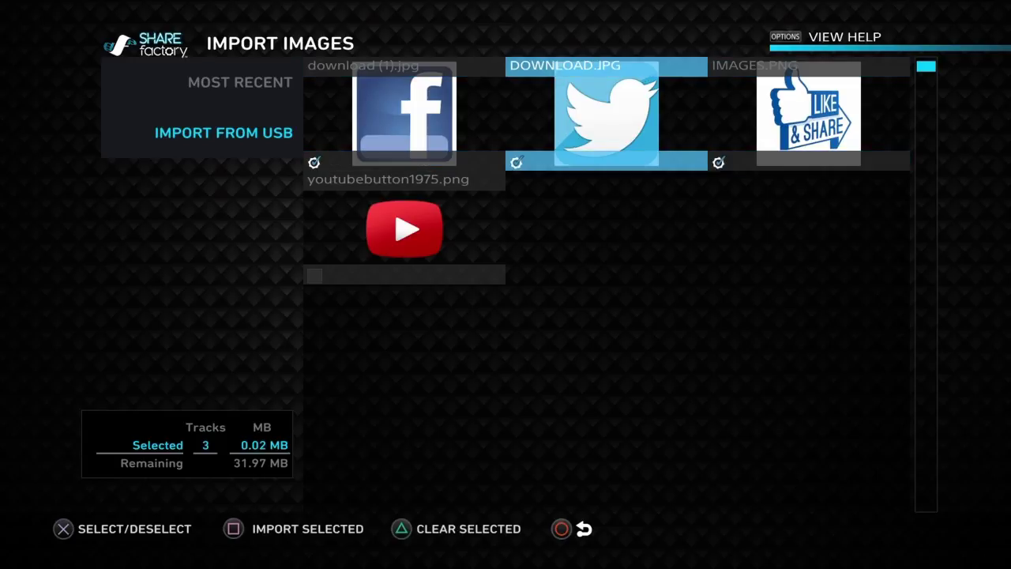
# Import the three selected images, leaving out youtubebutton1975.png, and return to the import options
pyautogui.press('Down')
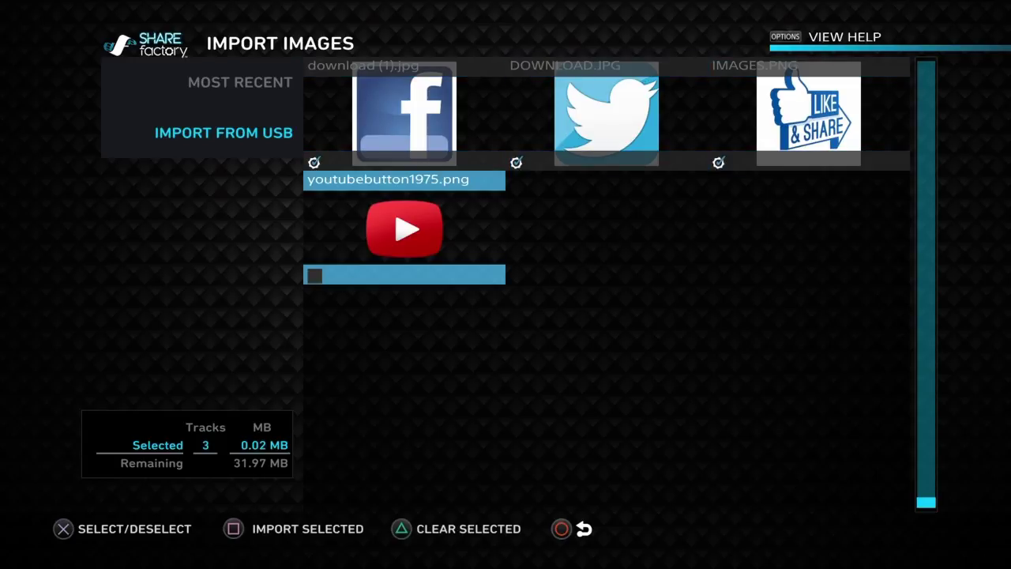
pyautogui.press('Up')
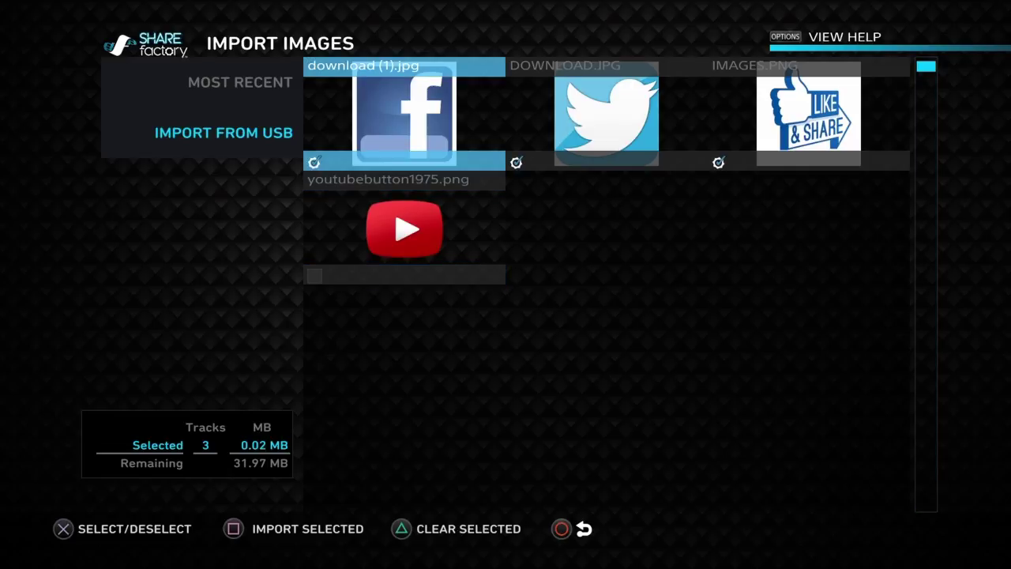
pyautogui.press('s')
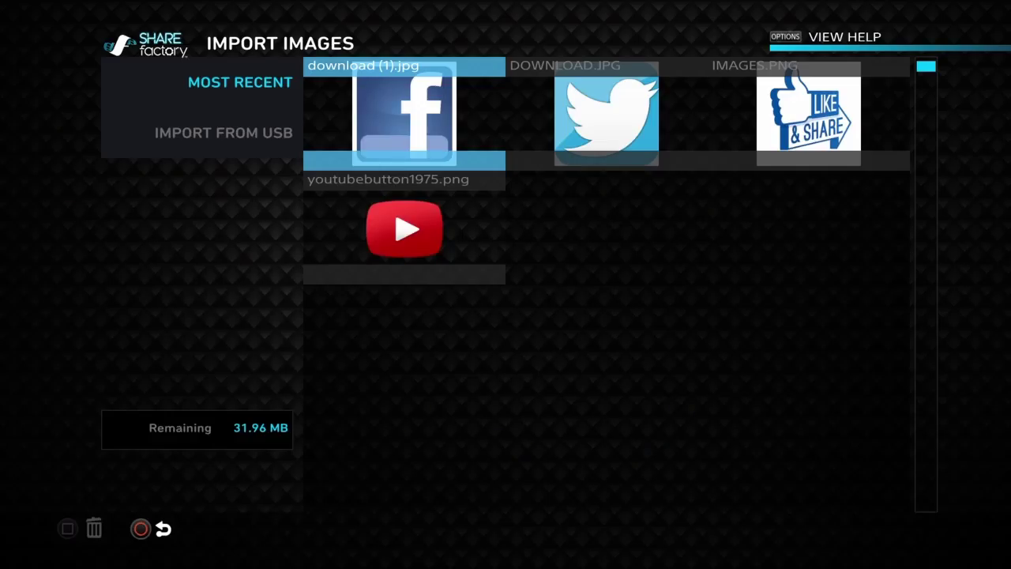
pyautogui.press('Escape')
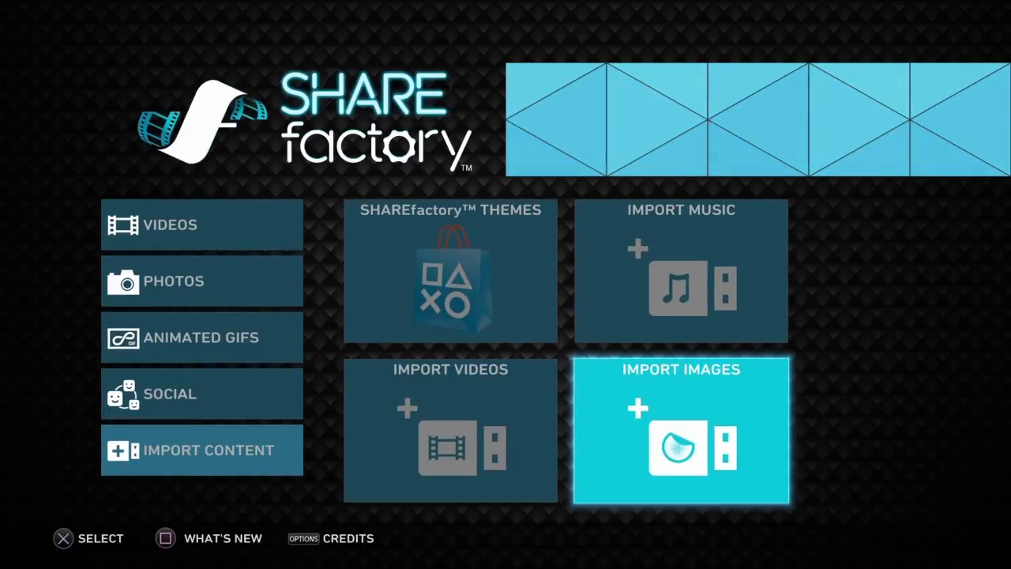
# Open the music import from the Import Content options
pyautogui.press('Left')
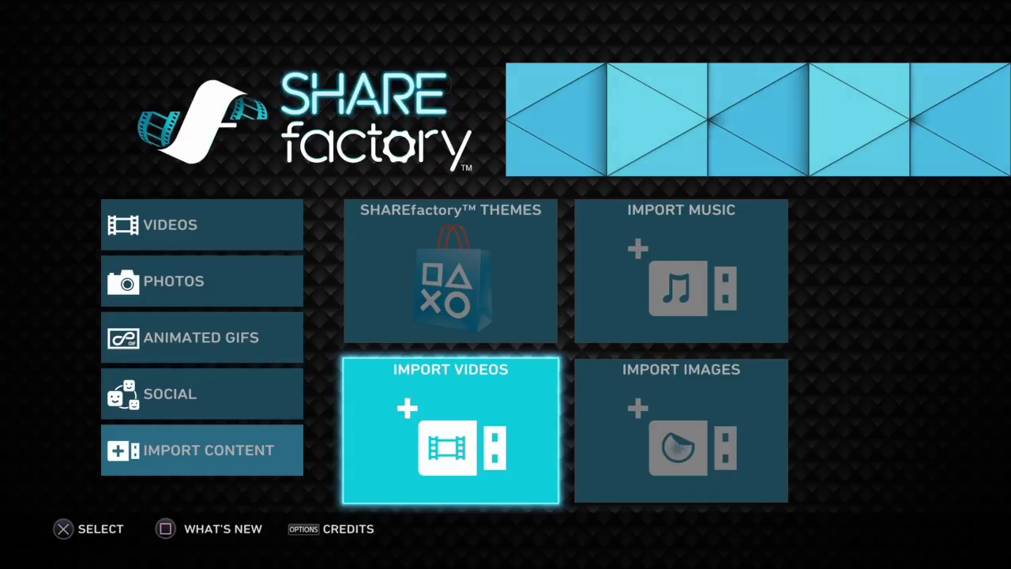
pyautogui.press('Up')
pyautogui.press('Right')
pyautogui.press('Return')
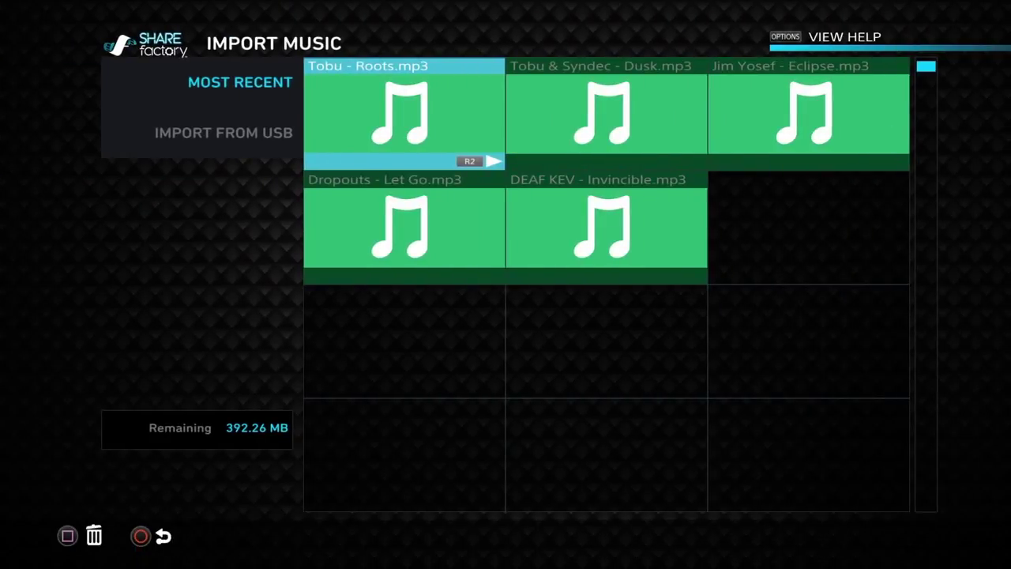
# Look through the most recent music tracks and the USB source option, and return to the import options
pyautogui.press('Down')
pyautogui.press('Left')
pyautogui.press('Down')
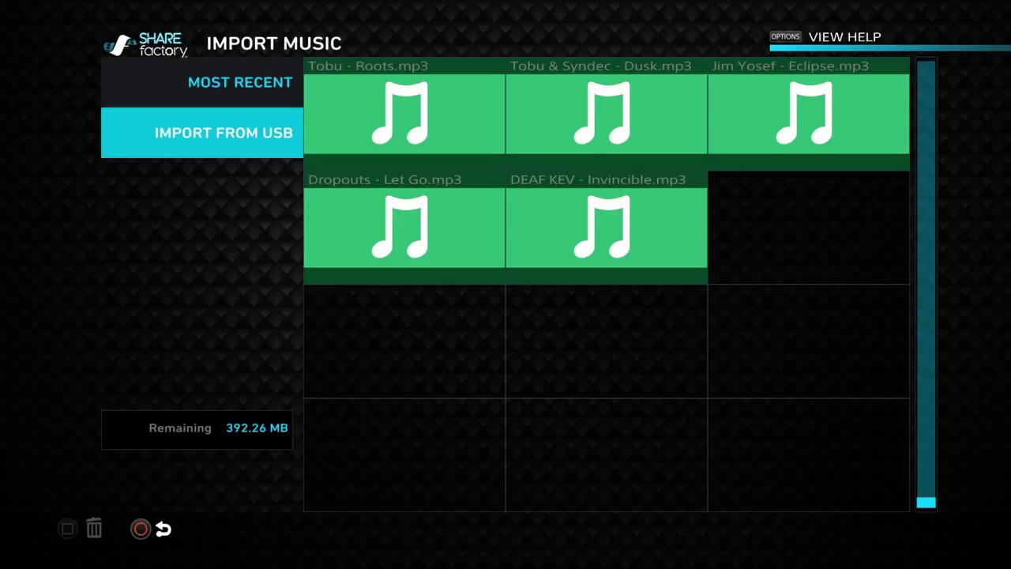
pyautogui.press('Right')
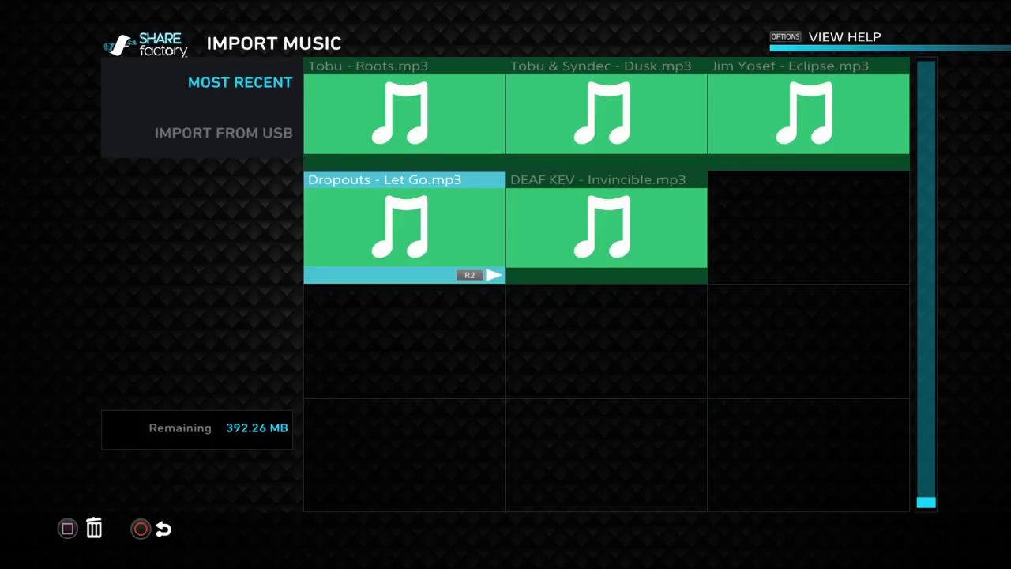
pyautogui.press('Right')
pyautogui.press('Up')
pyautogui.press('Down')
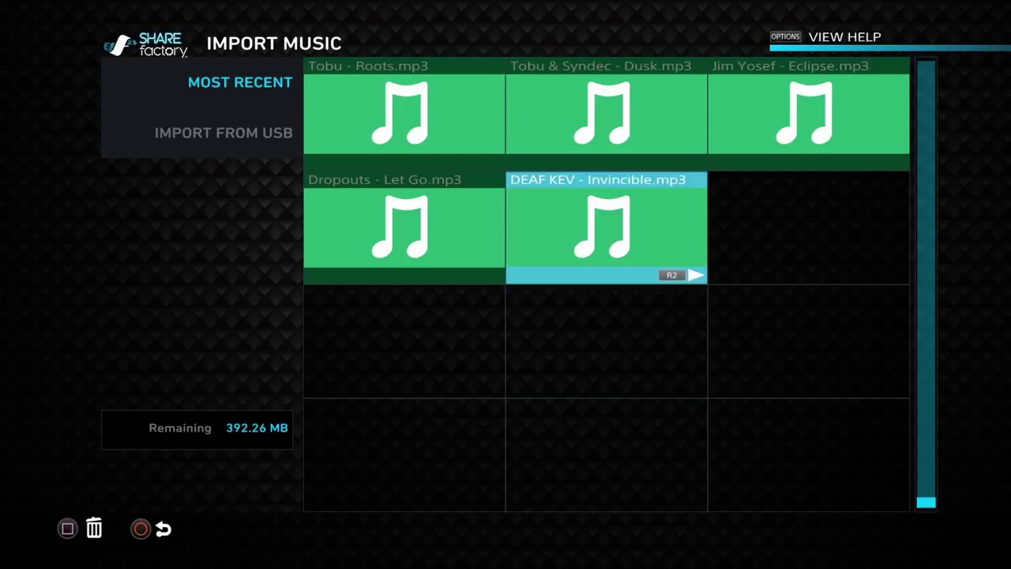
pyautogui.press('Left')
pyautogui.press('Up')
pyautogui.press('Left')
pyautogui.press('Escape')
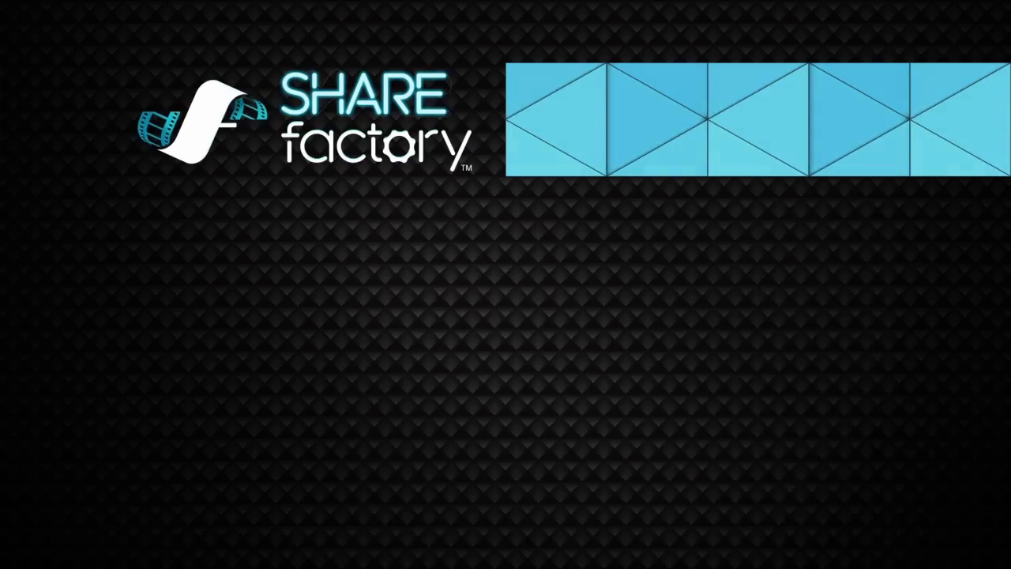
# Go back to the Videos category and highlight New Project
pyautogui.press('Left')
pyautogui.press('Left')
pyautogui.press('Up')
pyautogui.press('Up')
pyautogui.press('Up')
pyautogui.press('Up')
pyautogui.press('Right')
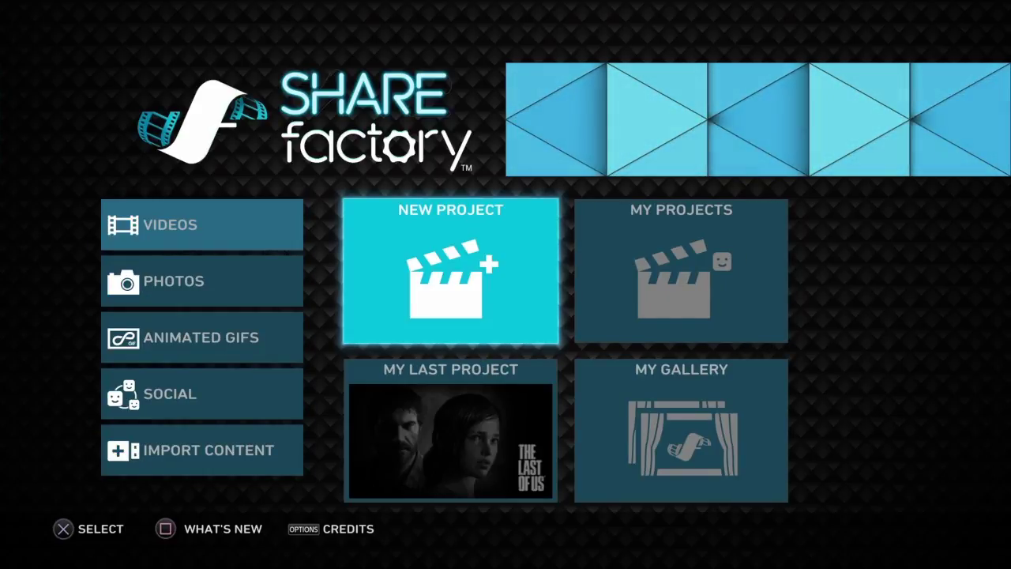
# Start a new video project and choose The Last of Us theme for it
pyautogui.press('Return')
pyautogui.press('Right')
pyautogui.press('Right')
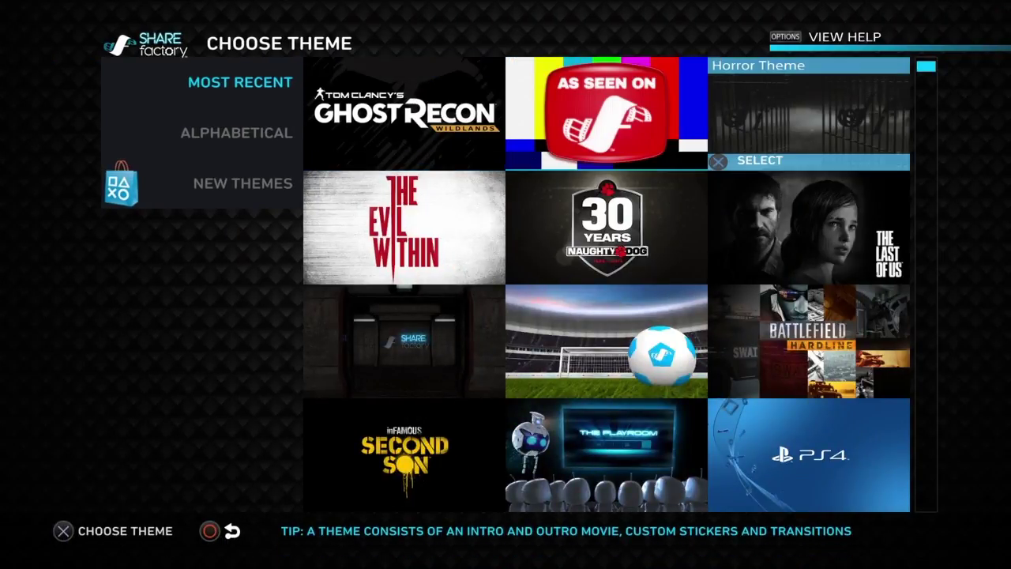
pyautogui.press('Down')
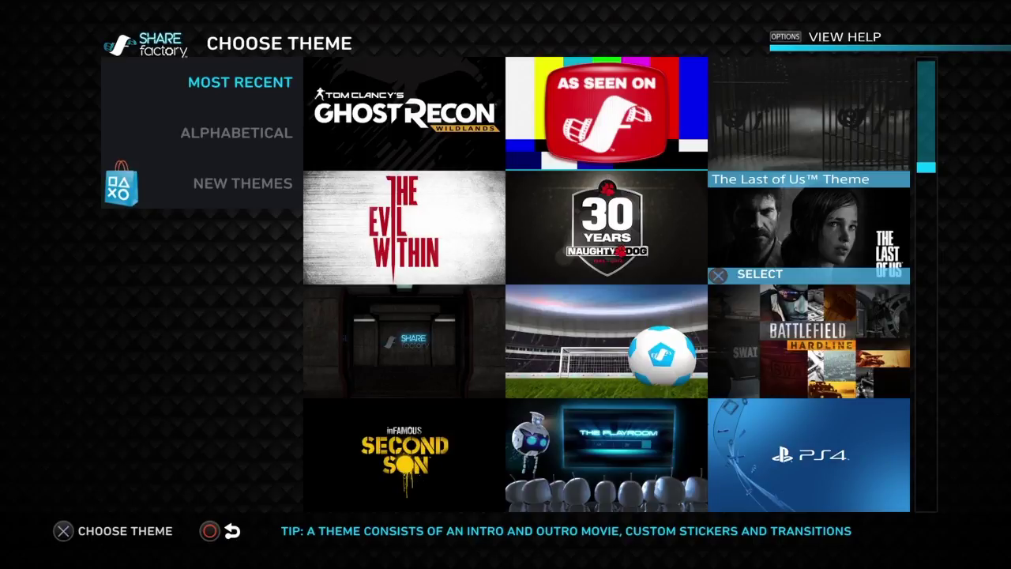
pyautogui.click(808, 227)
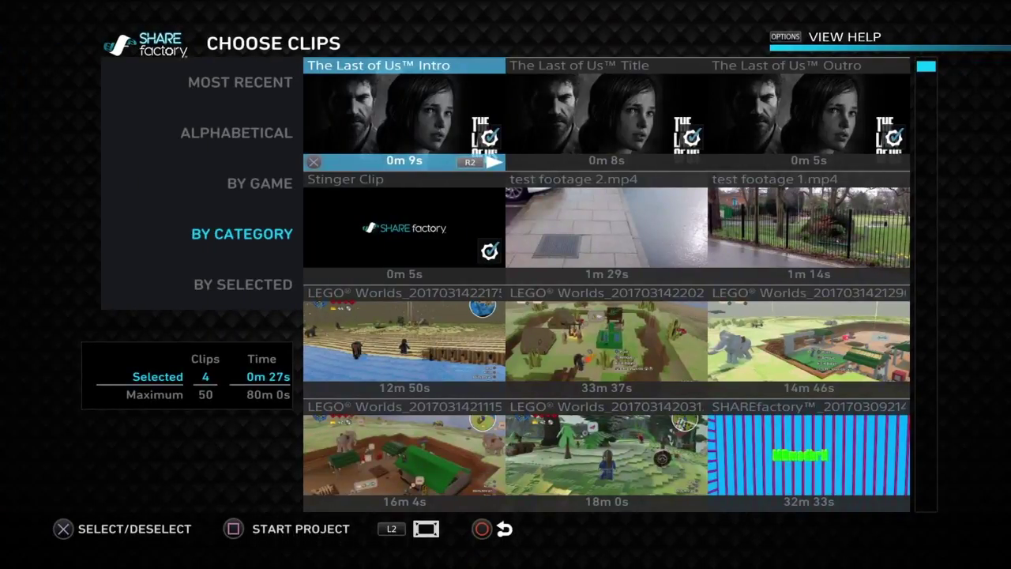
# Deselect the preselected theme clips: The Last of Us Intro, Title and Outro, and the Stinger Clip
pyautogui.press('Return')
pyautogui.press('Right')
pyautogui.press('Return')
pyautogui.press('Right')
pyautogui.press('Return')
pyautogui.press('Left')
pyautogui.press('Left')
pyautogui.press('Down')
pyautogui.press('Return')
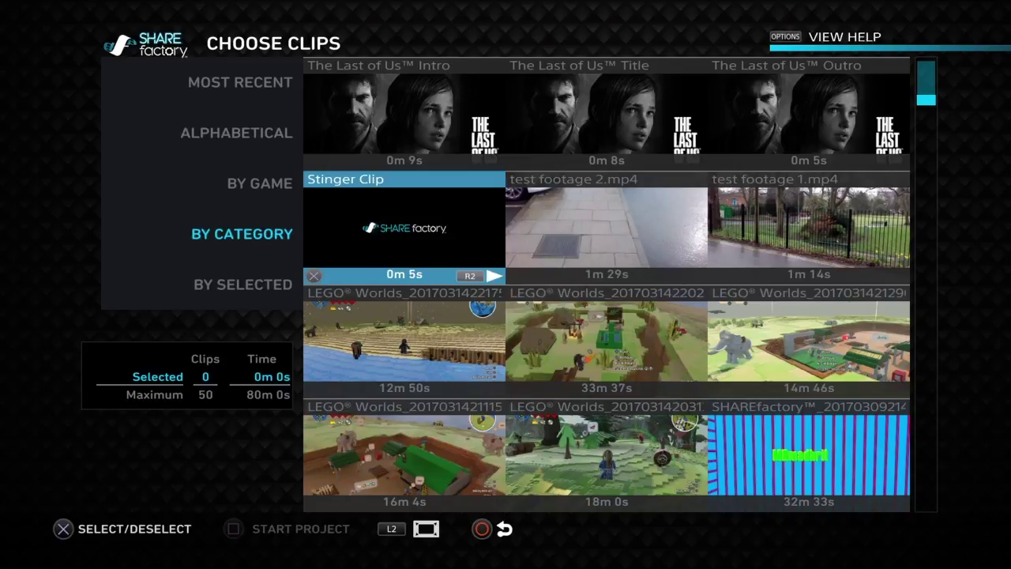
# Select test footage 1.mp4 followed by test footage 2.mp4, and start the project under the suggested name The Last of Us
pyautogui.press('Right')
pyautogui.press('Right')
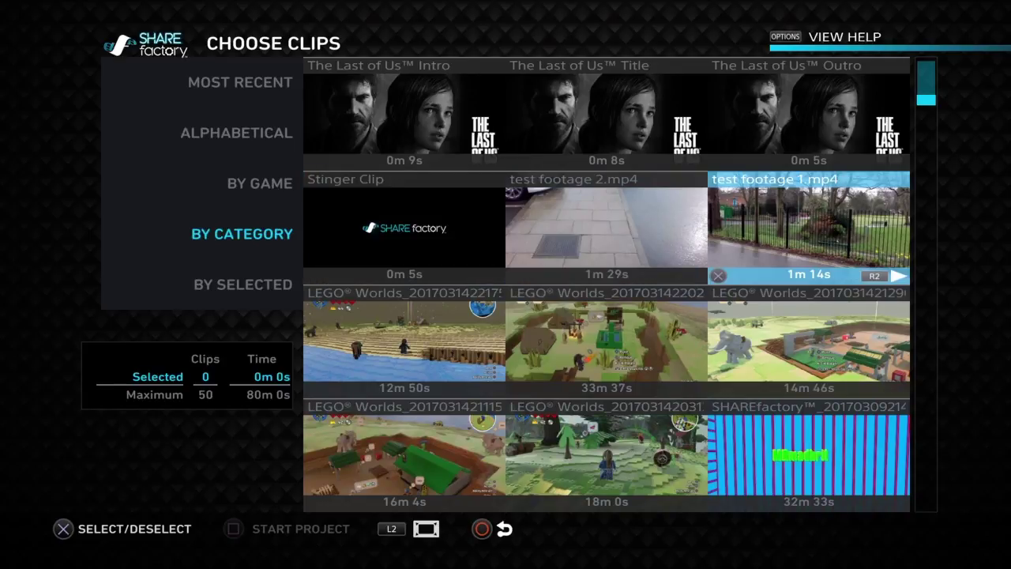
pyautogui.press('Return')
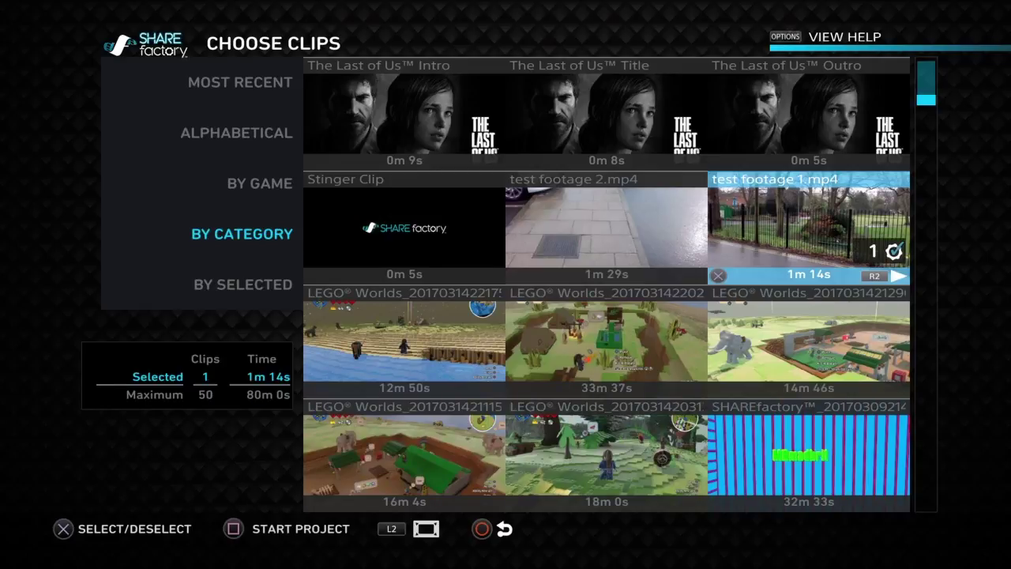
pyautogui.press('Left')
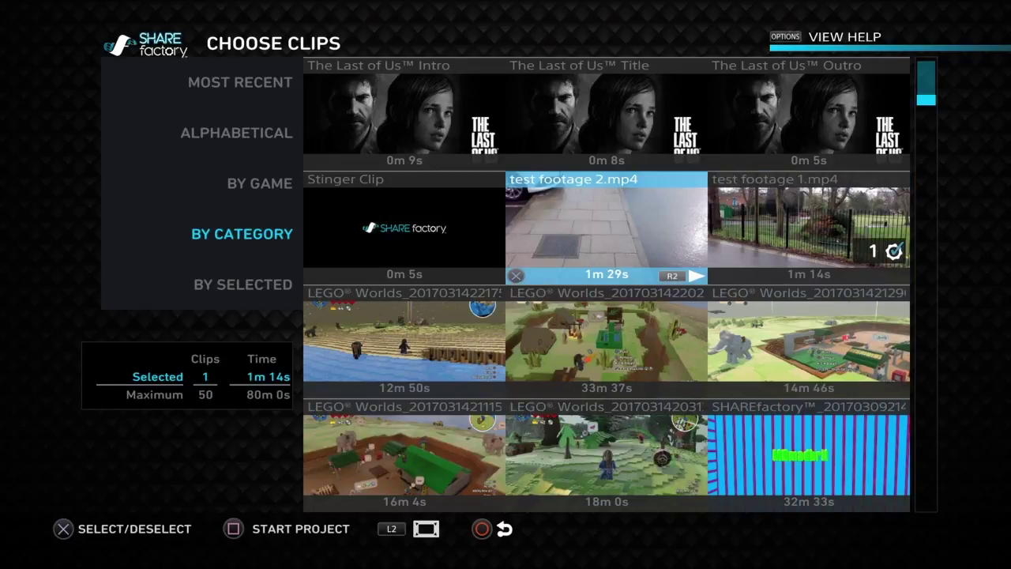
pyautogui.press('Return')
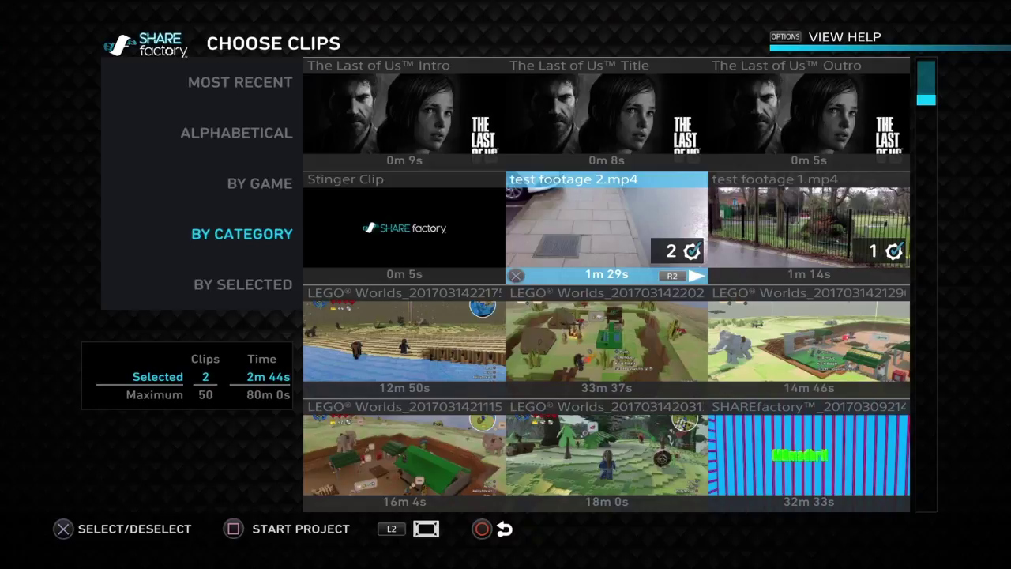
pyautogui.press('s')
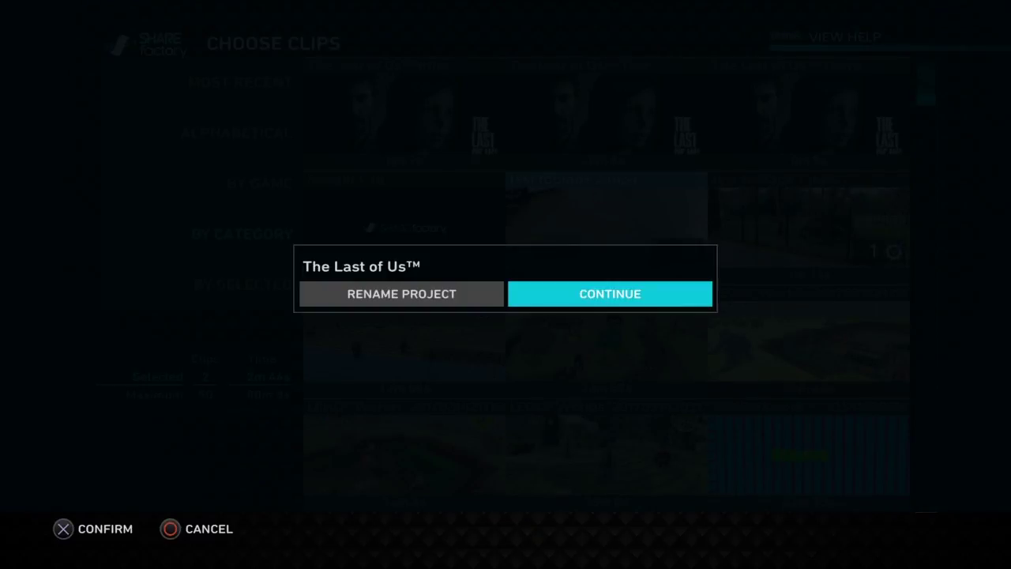
pyautogui.press('Return')
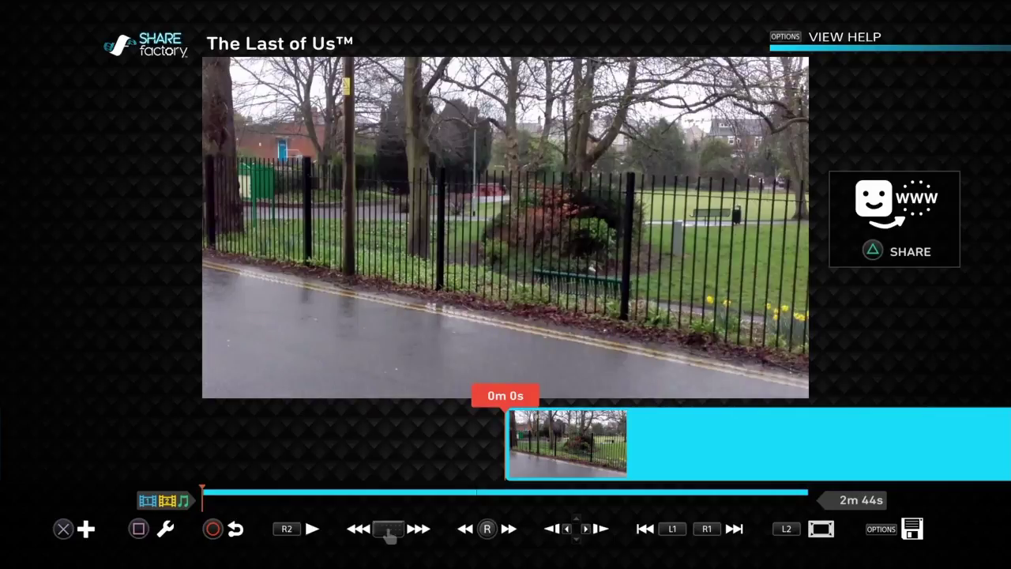
# Scrub forward through the timeline into the second clip and back to near the start of the first clip
pyautogui.press('Right')
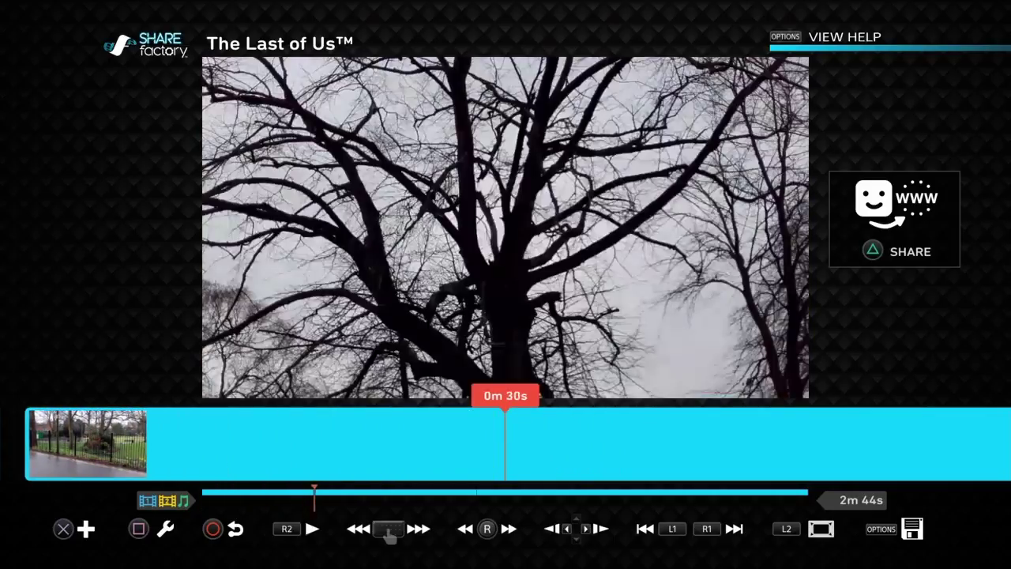
pyautogui.press('Right')
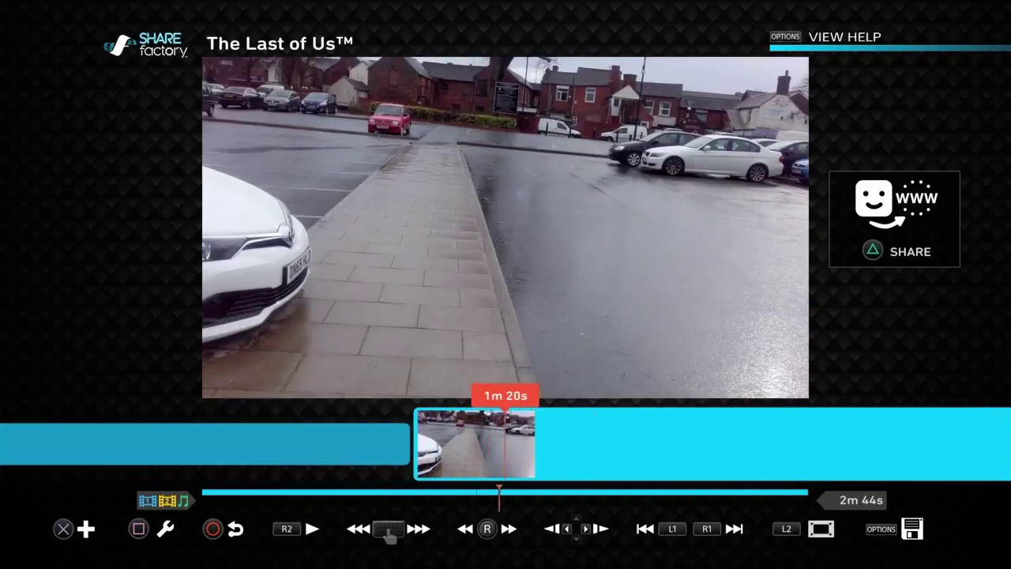
pyautogui.press('Left')
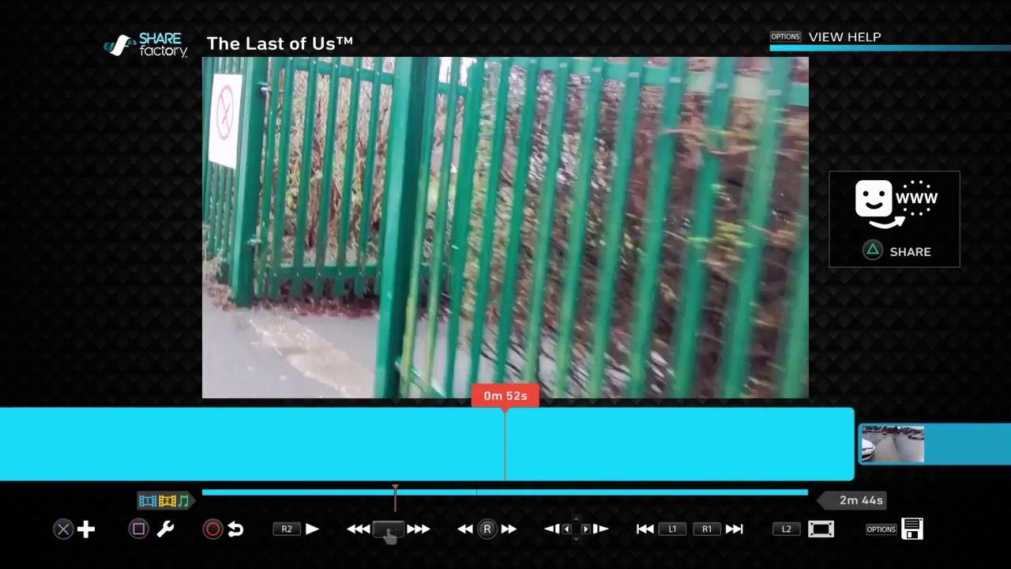
pyautogui.press('Left')
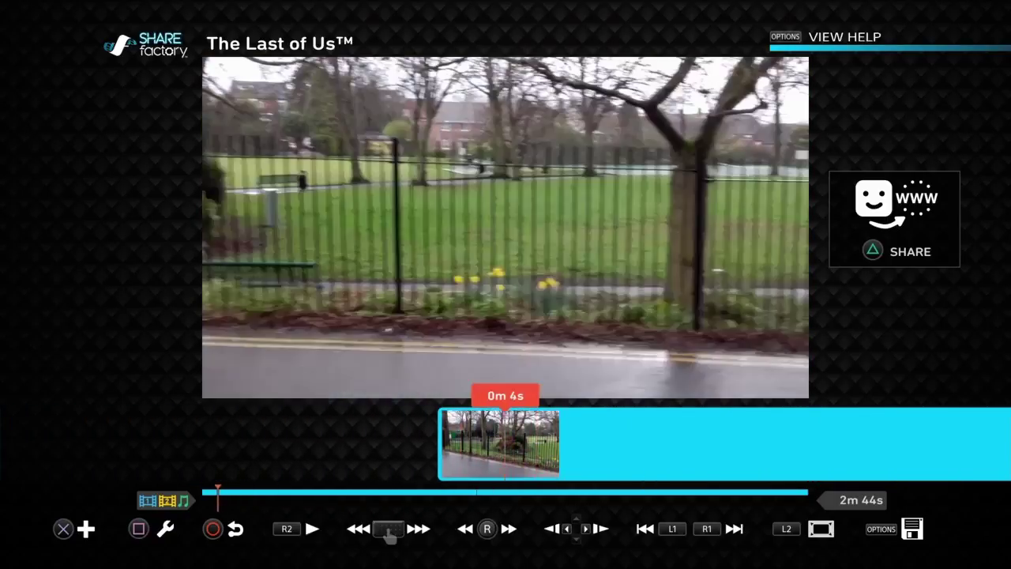